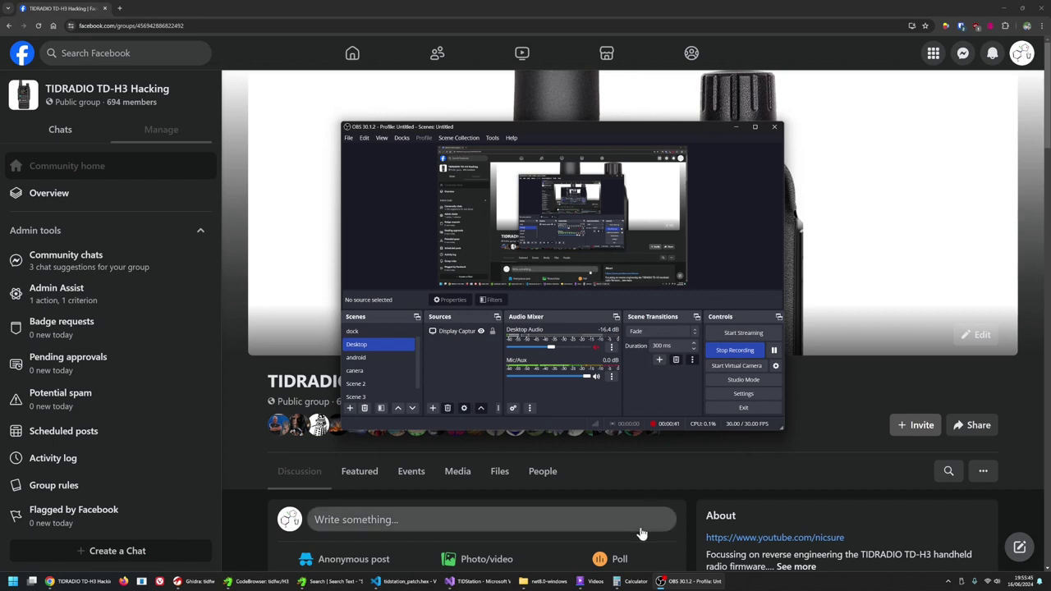
# Launch TIDStation.exe from the net8.0-windows folder, clear the other windows away, and enlarge the TID Station window
pyautogui.click(545, 581)
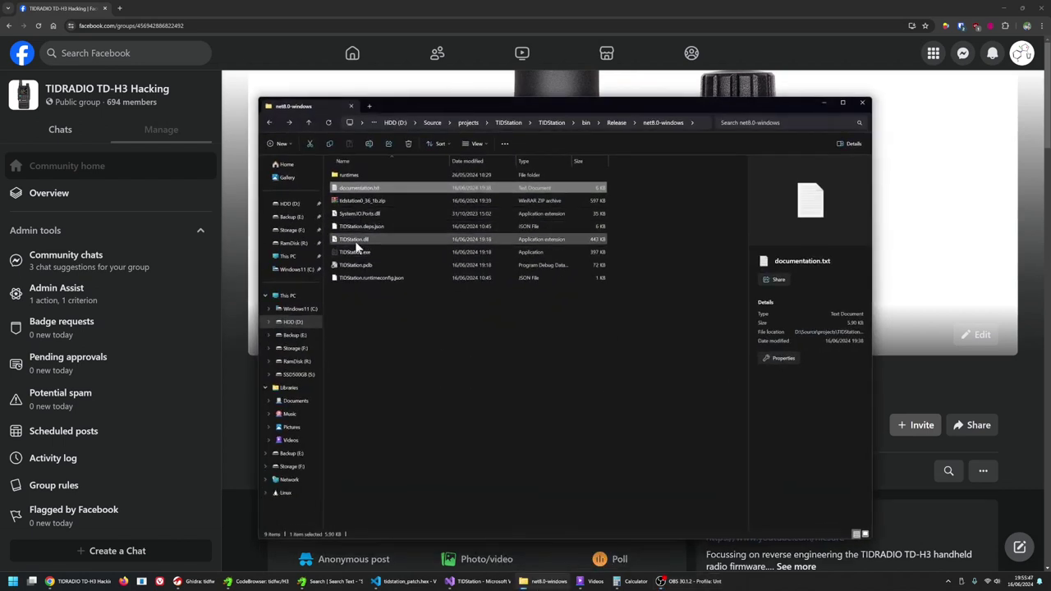
pyautogui.click(353, 252)
pyautogui.click(824, 104)
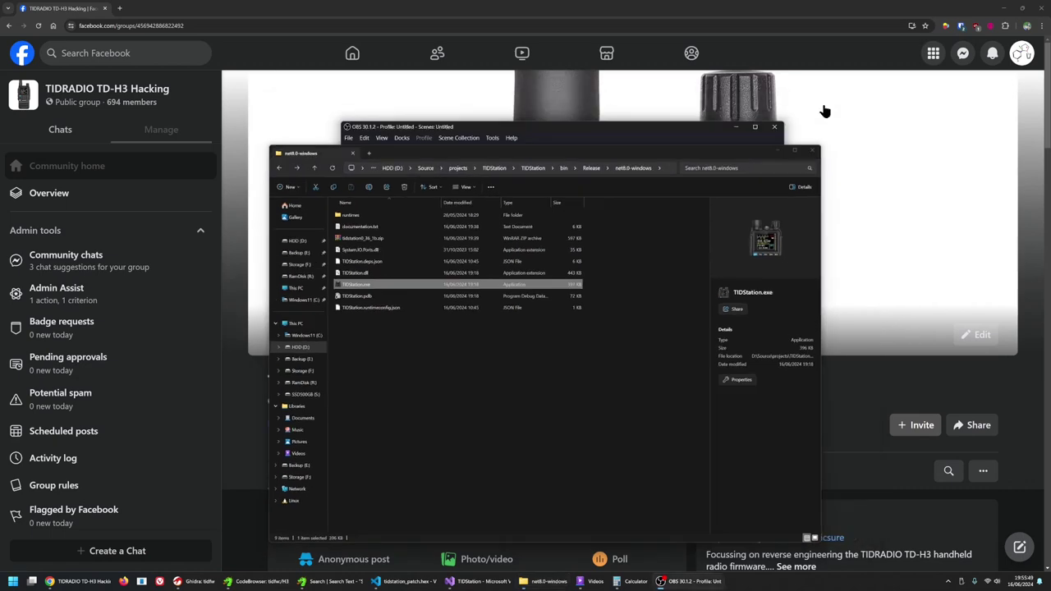
pyautogui.moveTo(275, 110); pyautogui.dragTo(253, 72)
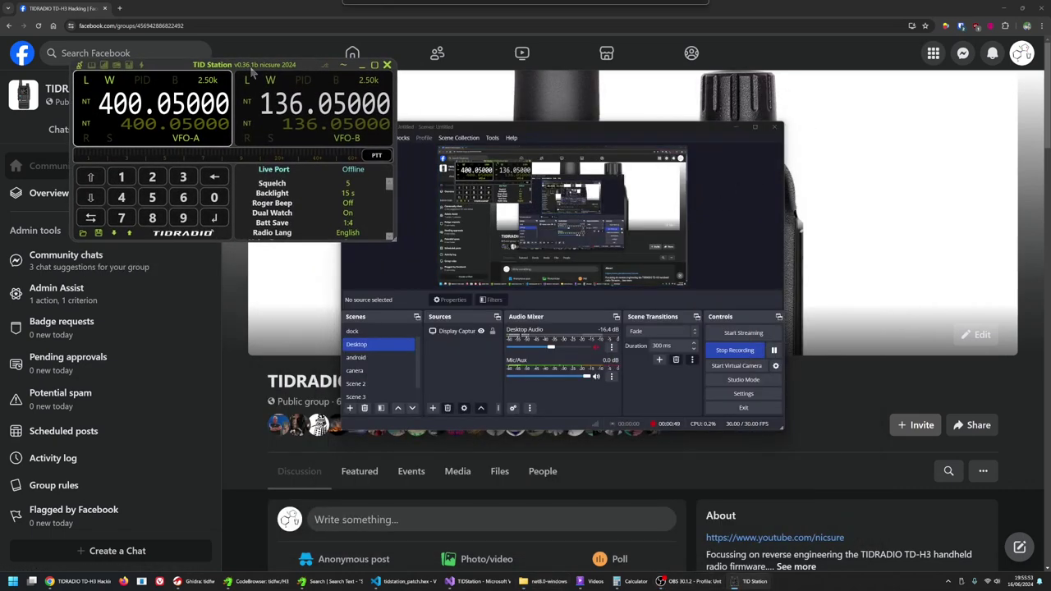
pyautogui.click(735, 127)
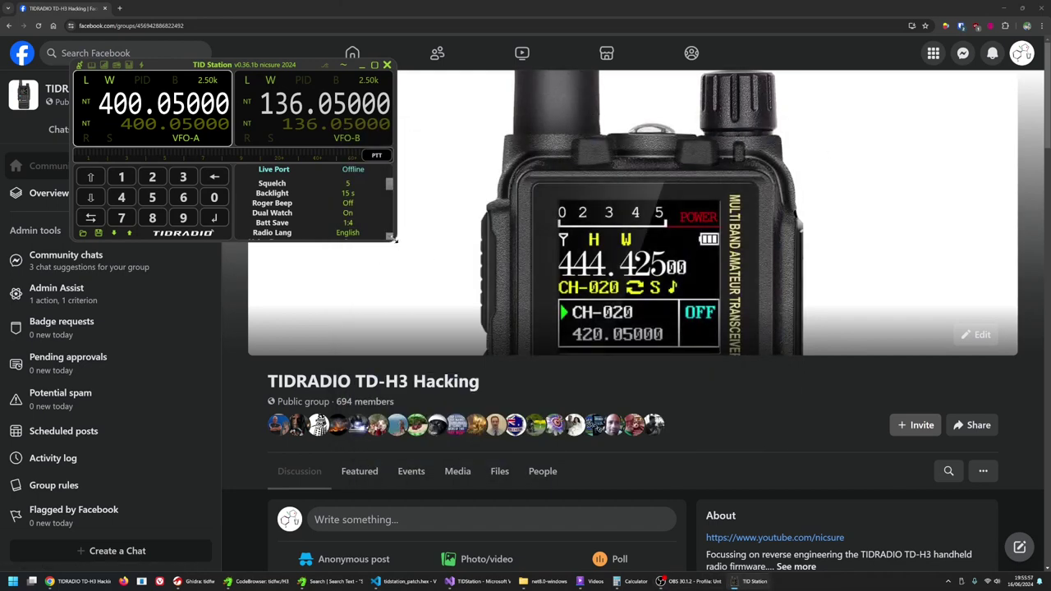
pyautogui.moveTo(397, 240); pyautogui.dragTo(657, 421)
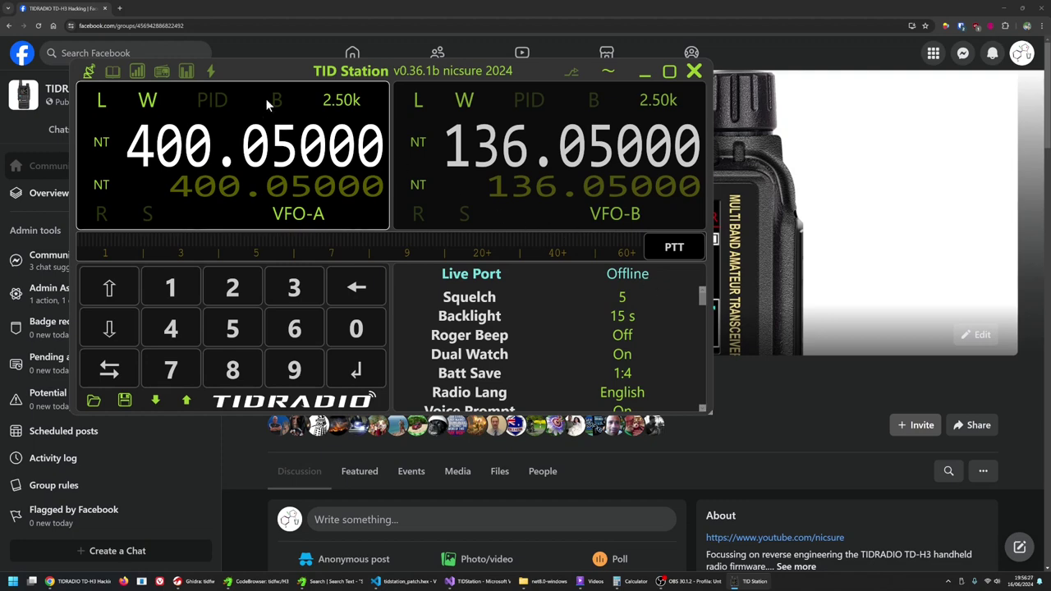
# Load H3_240530.BIN as the firmware file for flashing and check that the 240530: TIDStation Patch 0.36b is ticked
pyautogui.click(211, 73)
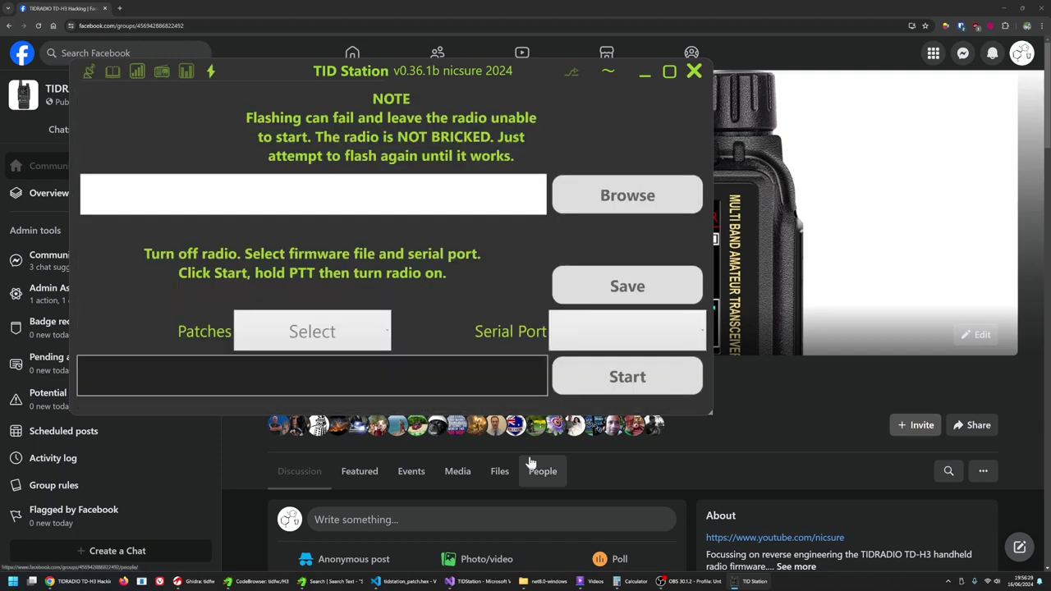
pyautogui.click(646, 215)
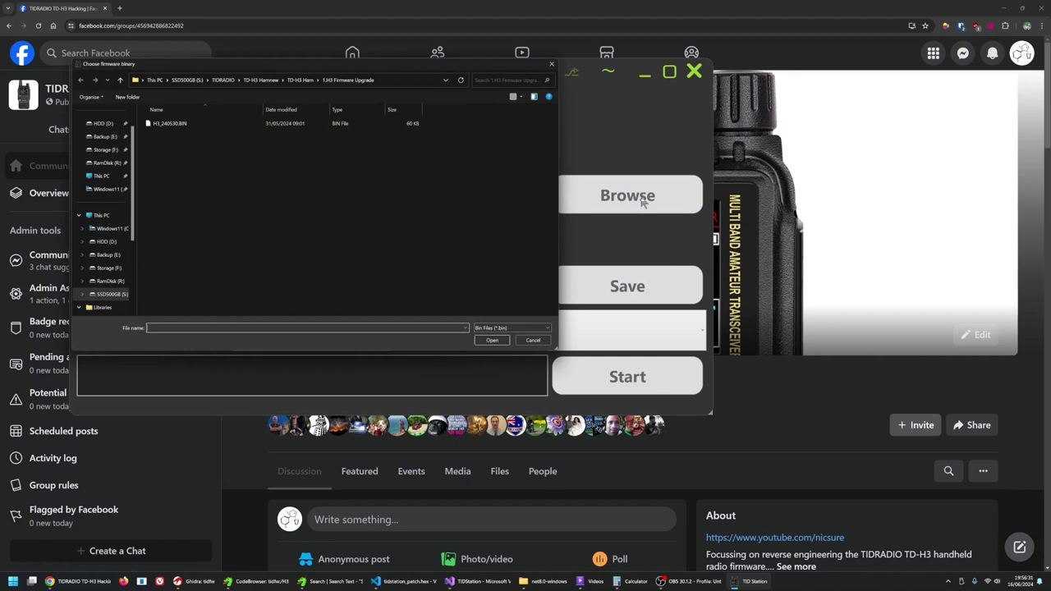
pyautogui.doubleClick(178, 124)
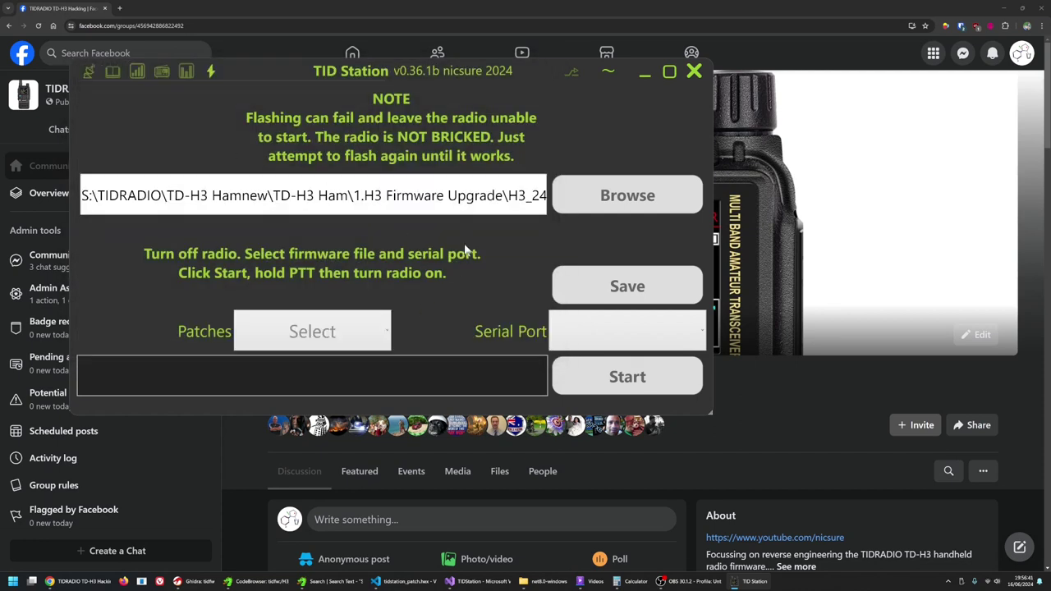
pyautogui.click(359, 322)
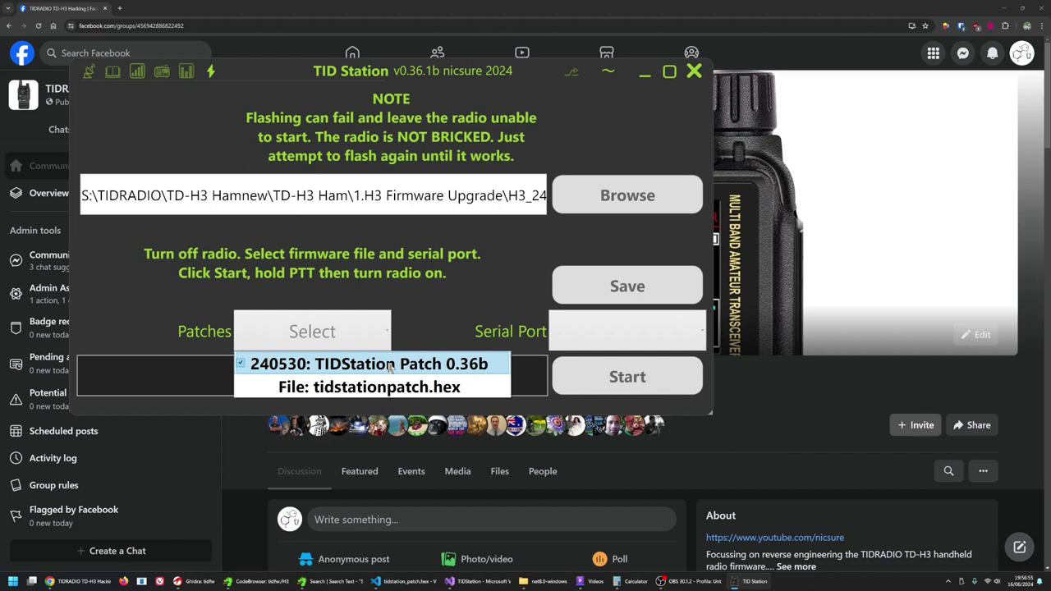
pyautogui.click(445, 286)
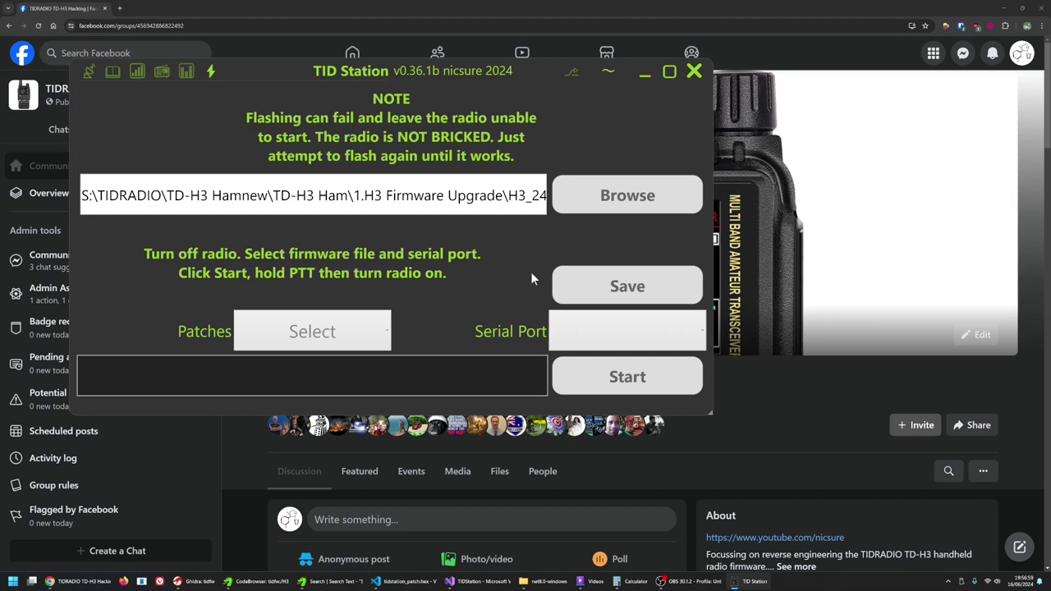
# Set the flashing serial port to COM26 and flash the patched firmware to the radio
pyautogui.click(632, 332)
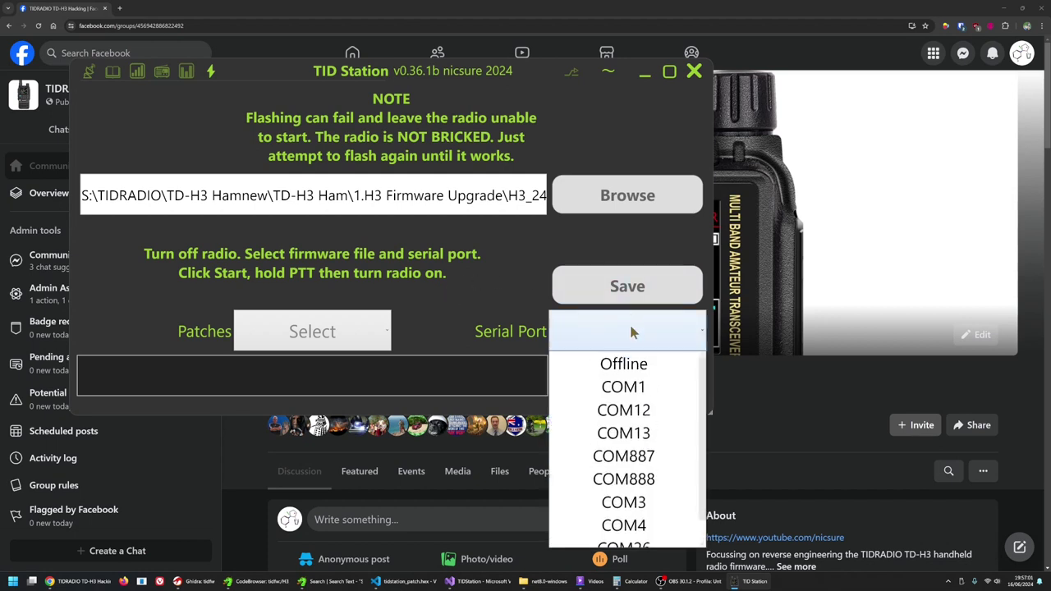
pyautogui.scroll(-1, 634, 386)
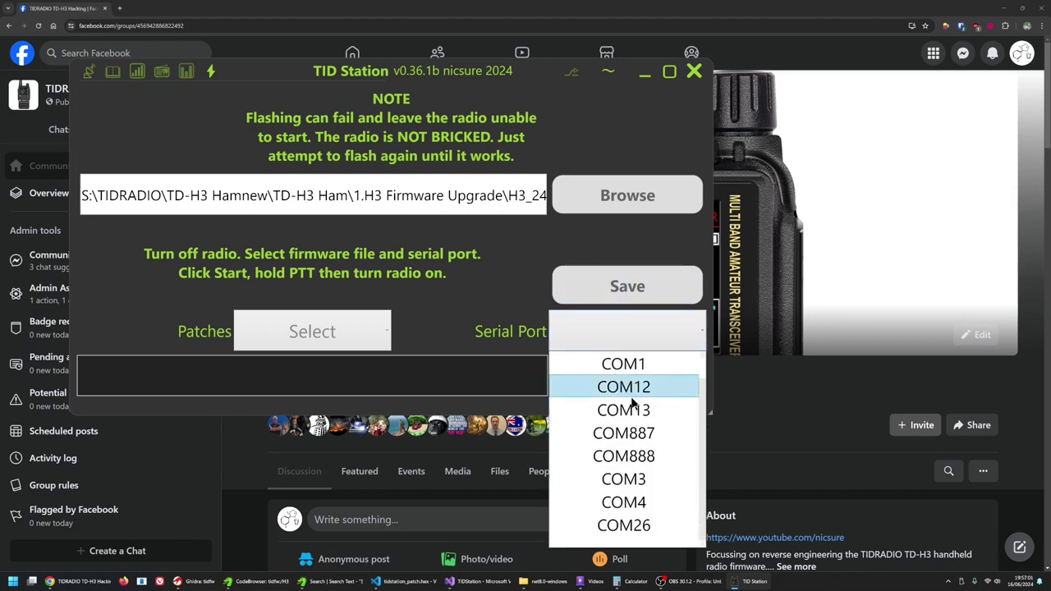
pyautogui.click(652, 526)
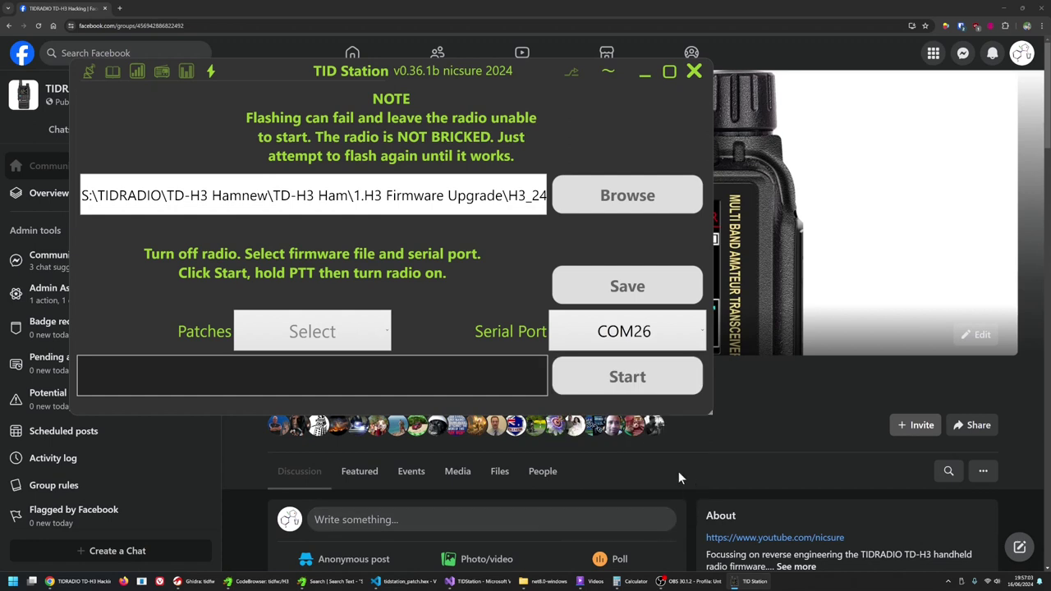
pyautogui.click(636, 383)
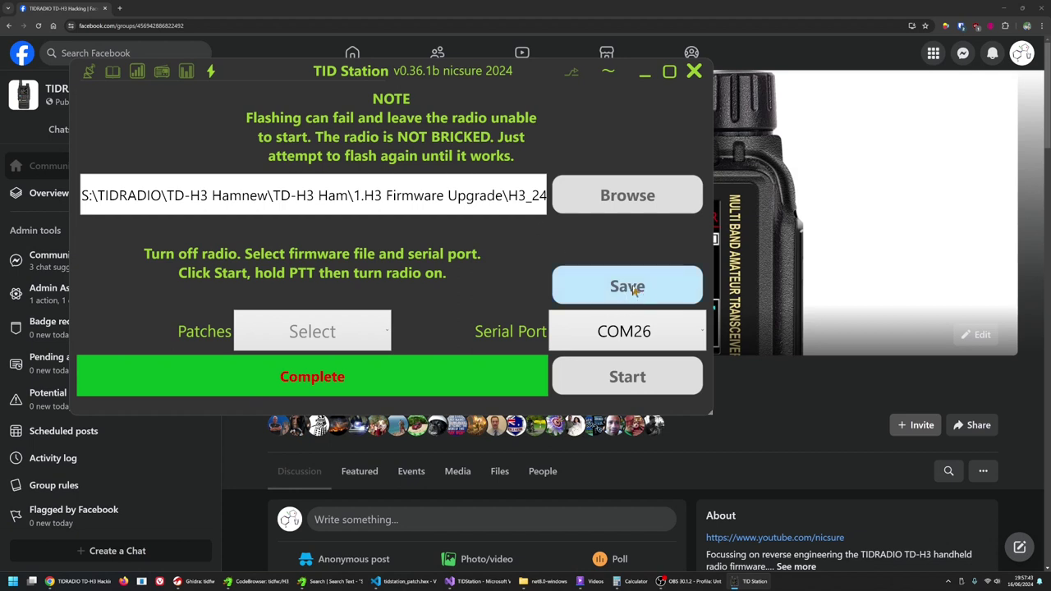
pyautogui.click(634, 291)
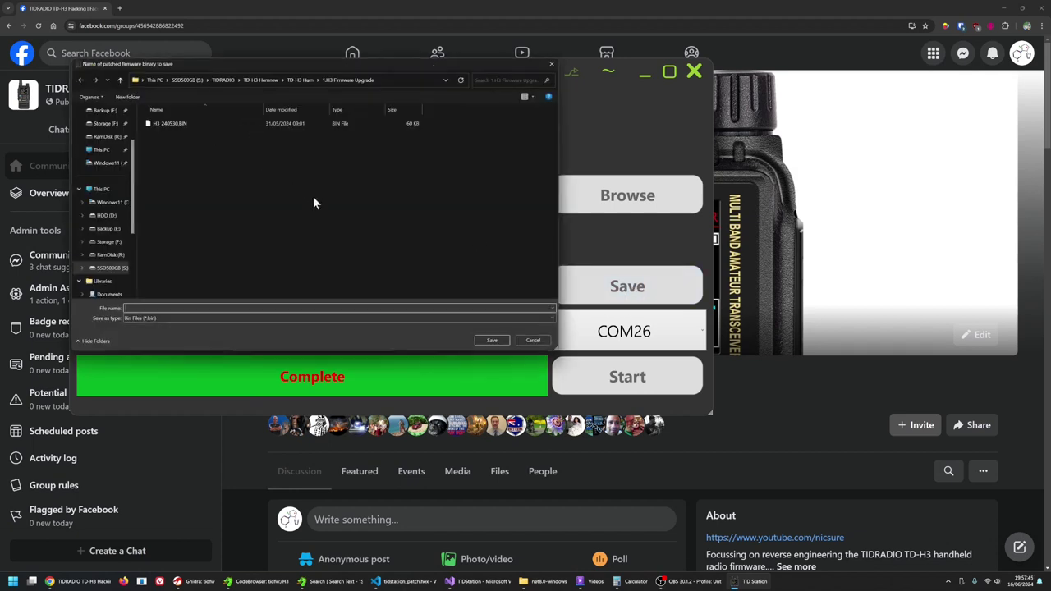
pyautogui.click(532, 341)
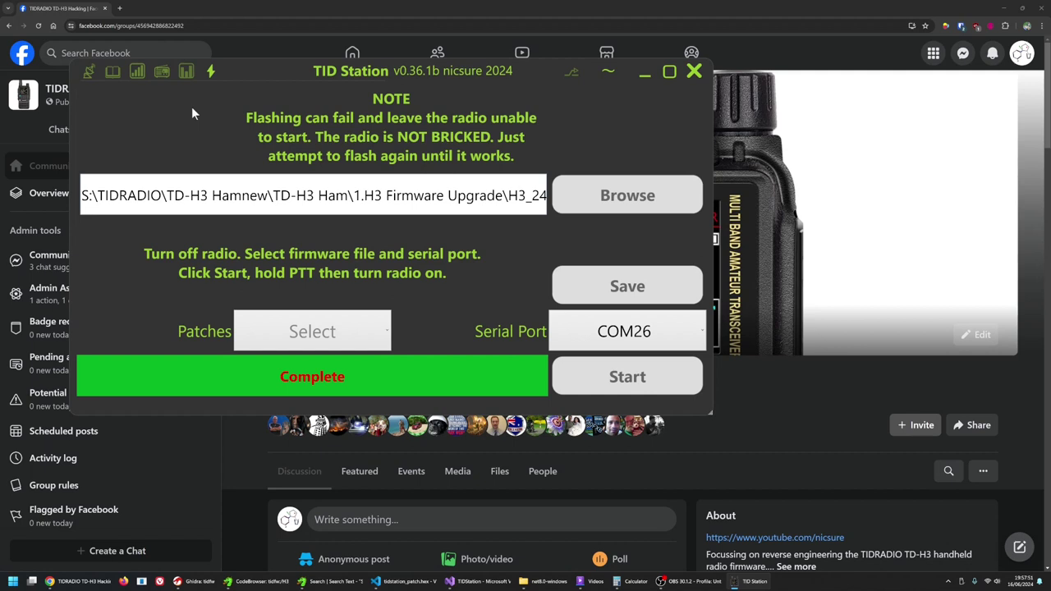
# Return to the VFO view and connect the Live Port to COM26
pyautogui.click(85, 73)
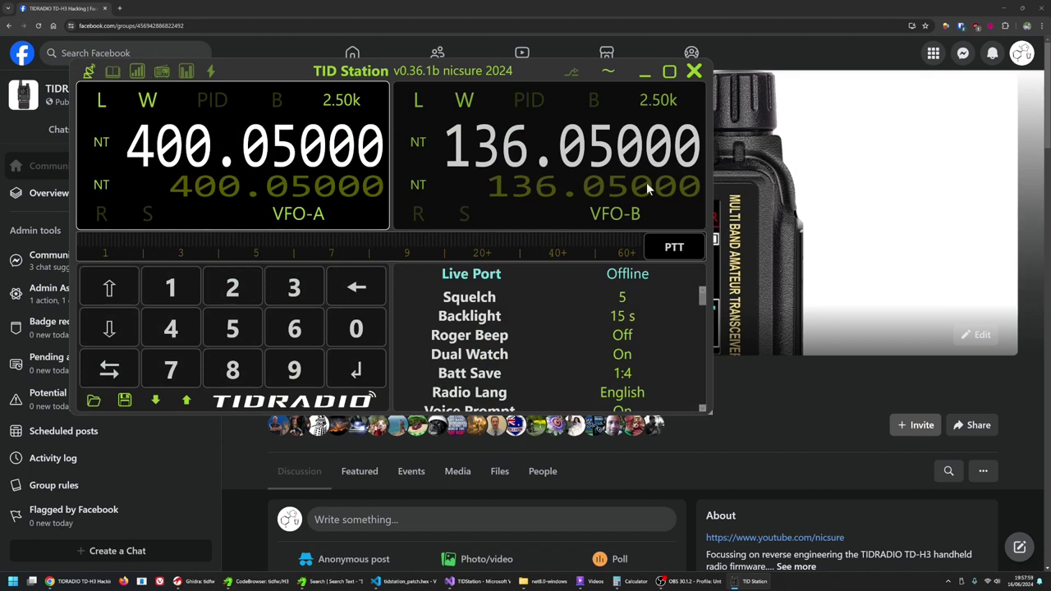
pyautogui.click(637, 279)
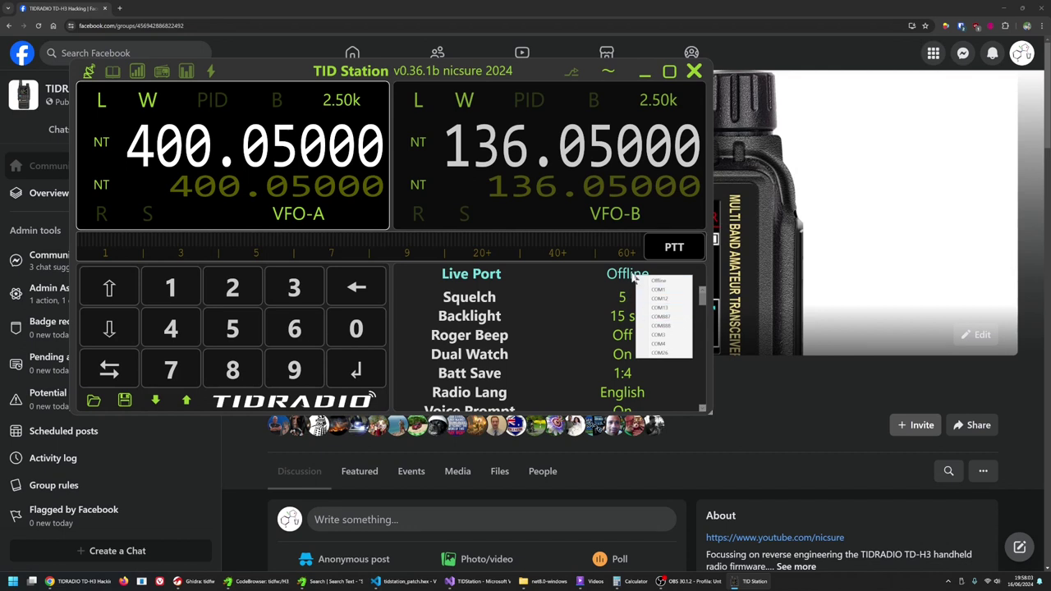
pyautogui.click(664, 353)
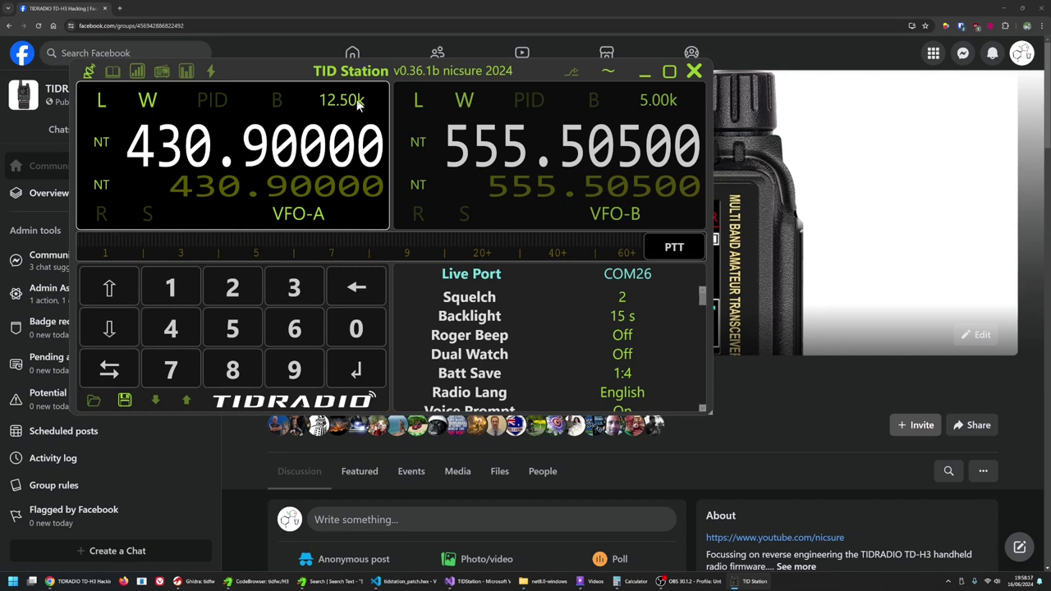
# Step VFO-A up and back down once, and try direct frequency entry, including 460, ending on 450.00000
pyautogui.click(108, 294)
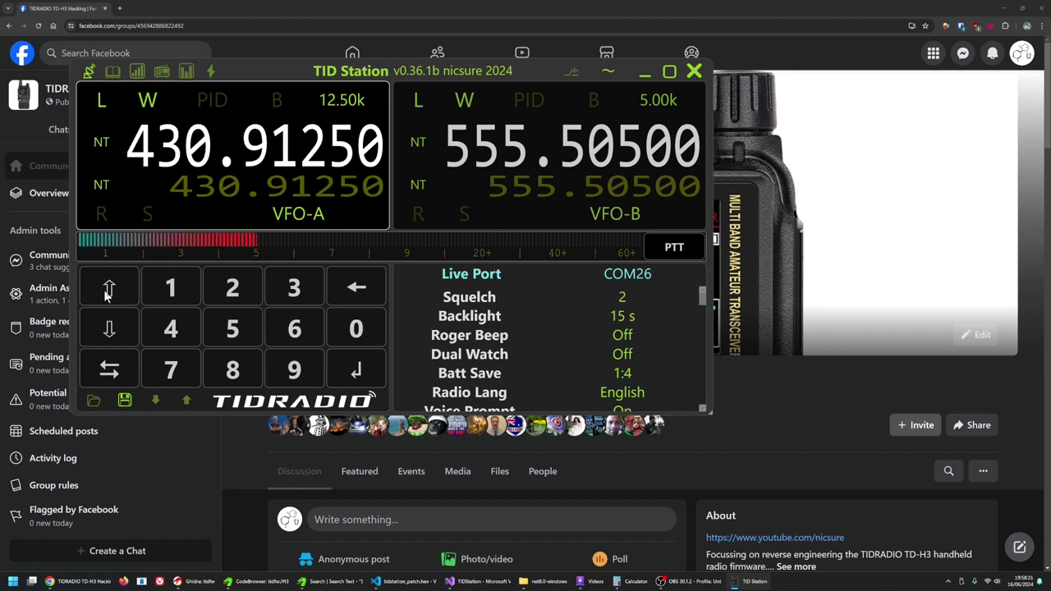
pyautogui.click(110, 331)
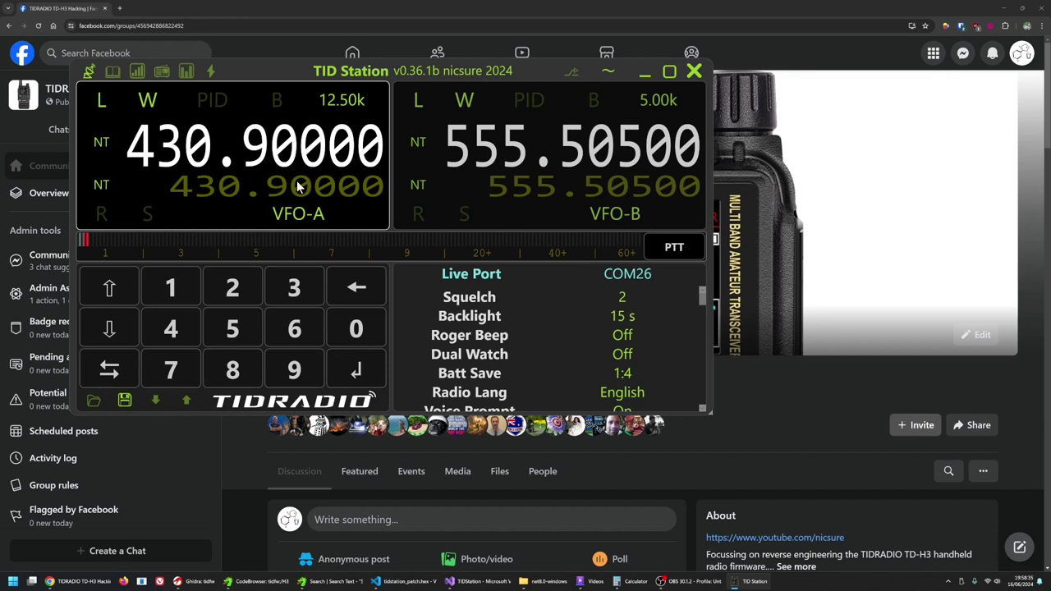
pyautogui.write('45')
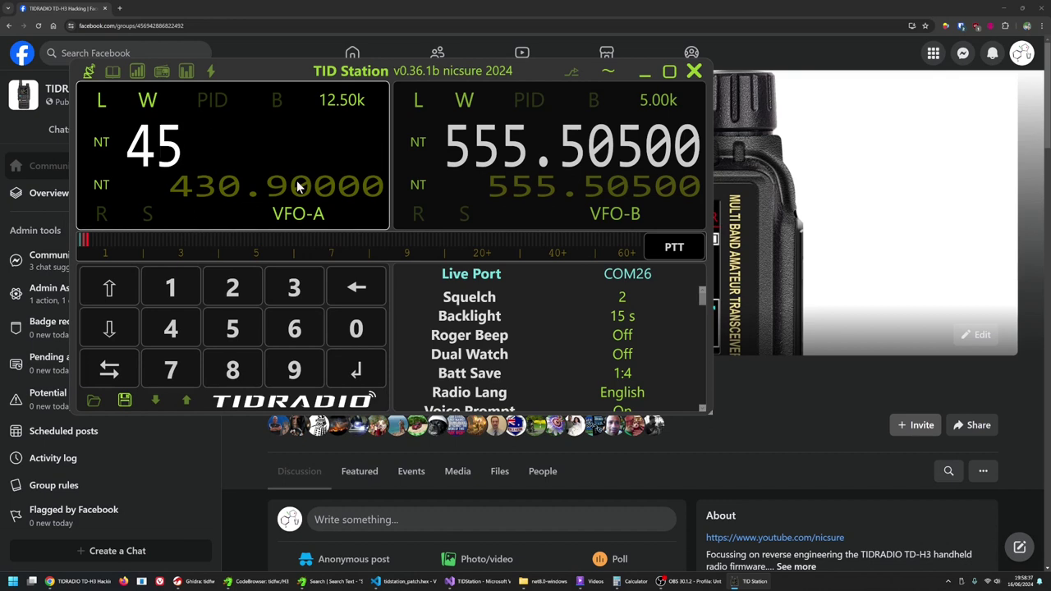
pyautogui.press('Return')
pyautogui.write('460')
pyautogui.press('Return')
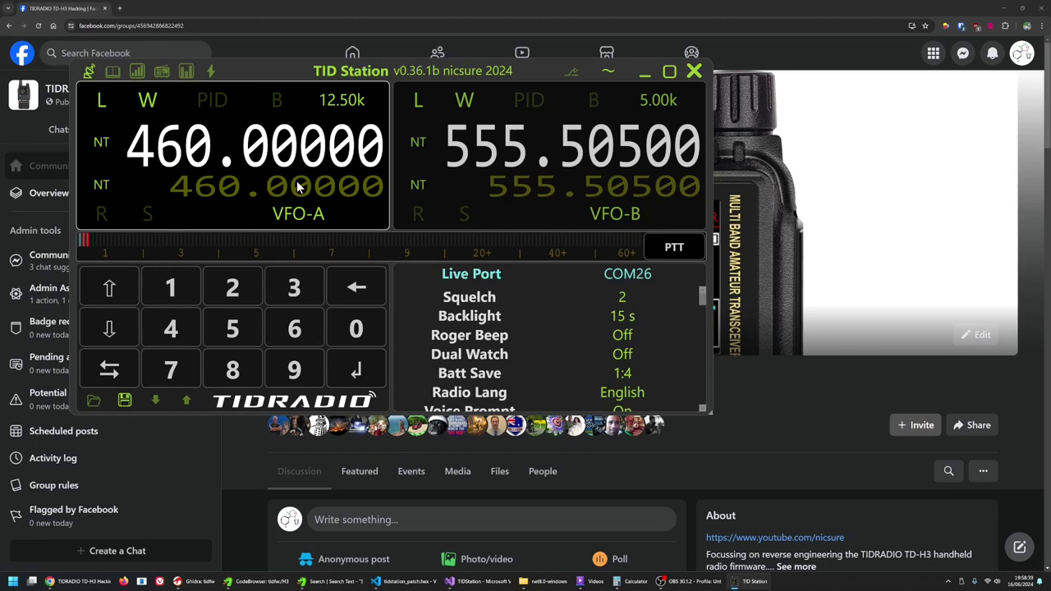
pyautogui.write('450')
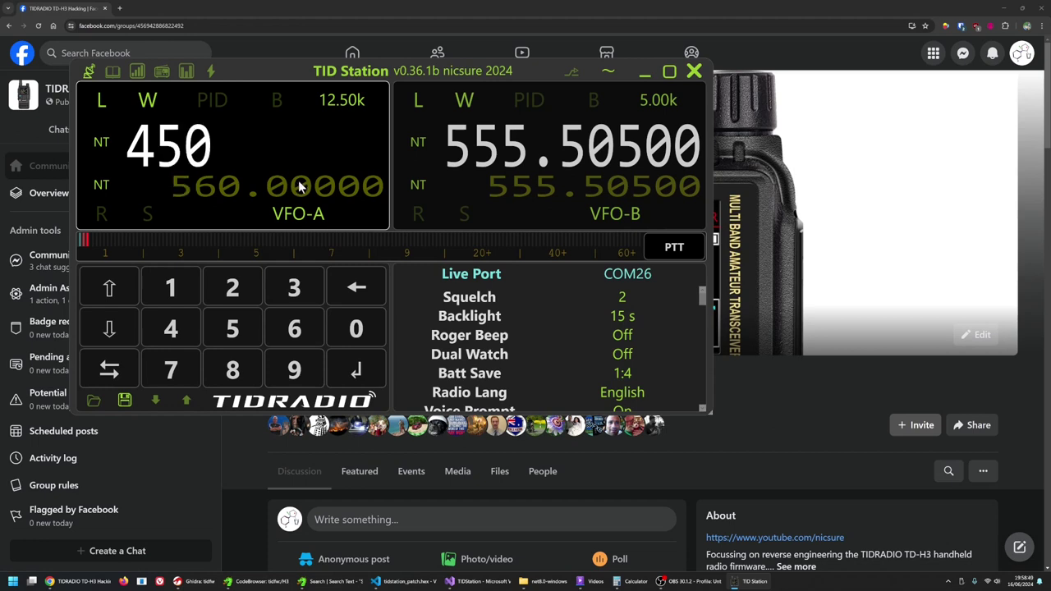
pyautogui.press('Return')
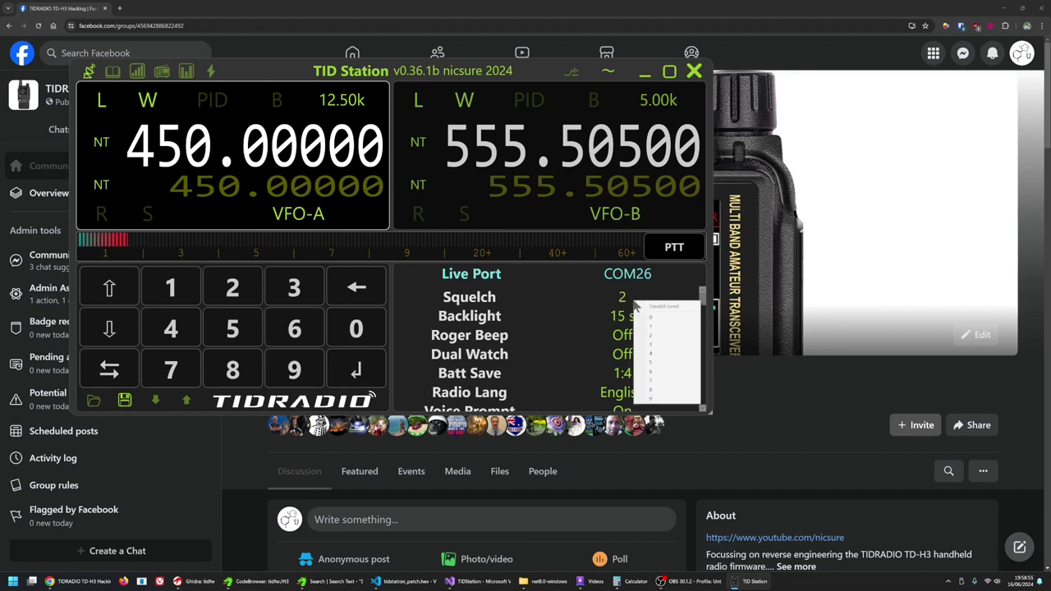
# Set the squelch level to 0 and switch the modulation override to FM
pyautogui.click(662, 317)
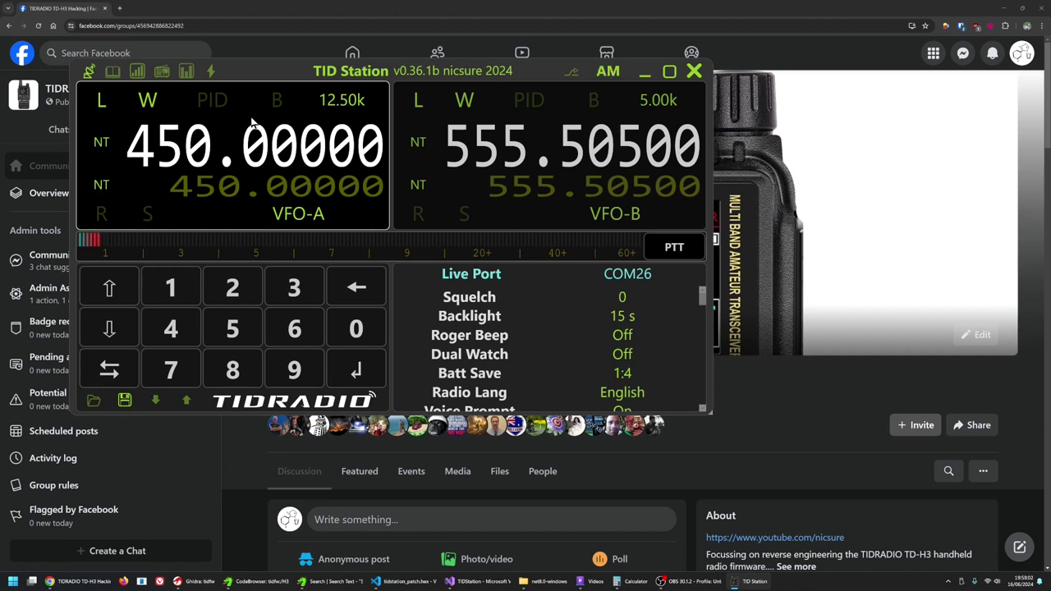
pyautogui.click(612, 73)
pyautogui.click(609, 74)
# Set the squelch level to 2 and reopen the squelch level choices
pyautogui.click(622, 300)
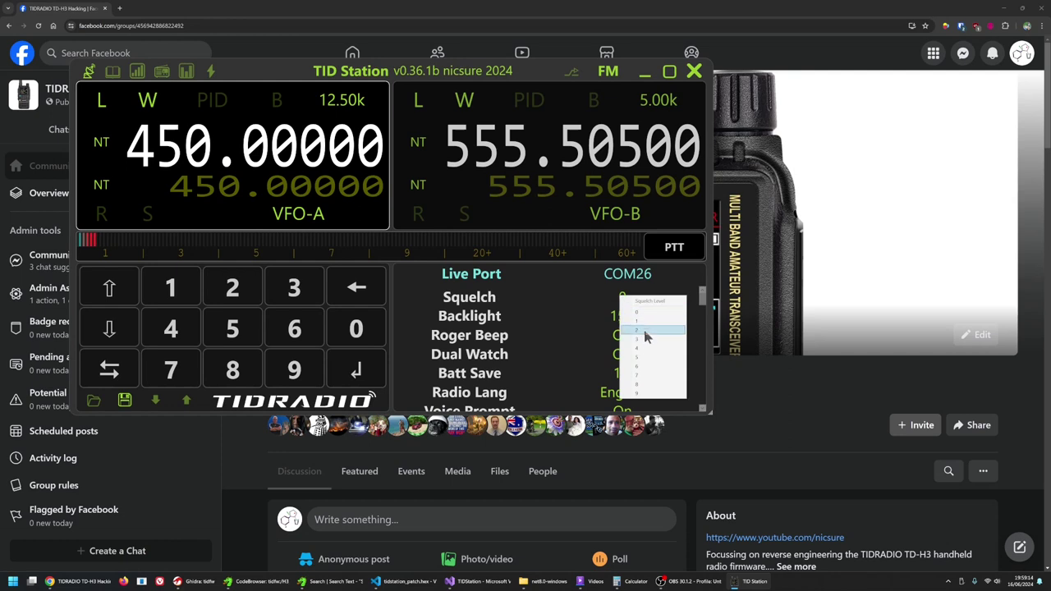
pyautogui.click(642, 330)
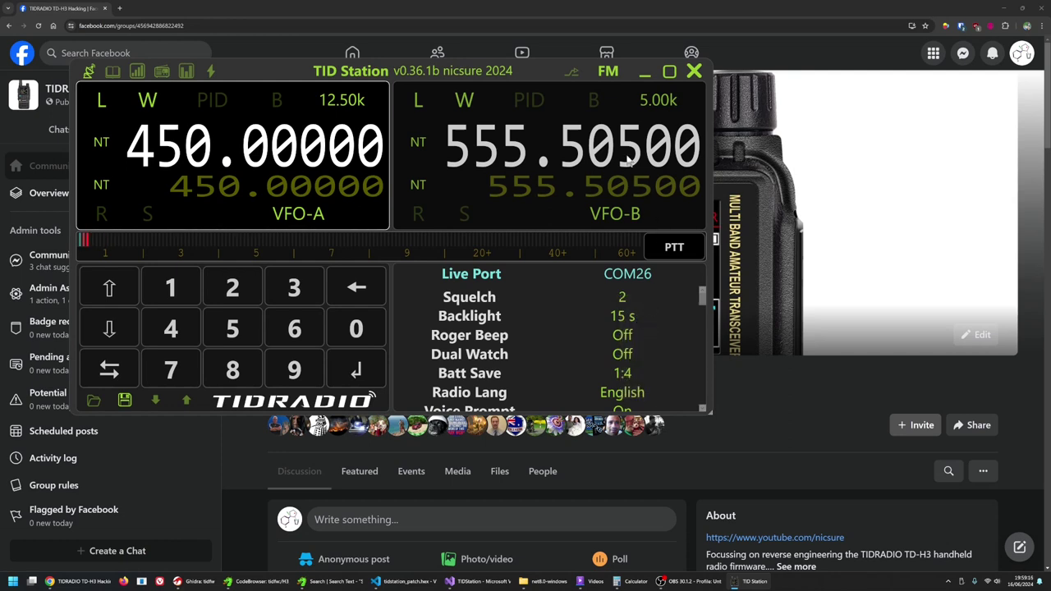
pyautogui.click(631, 297)
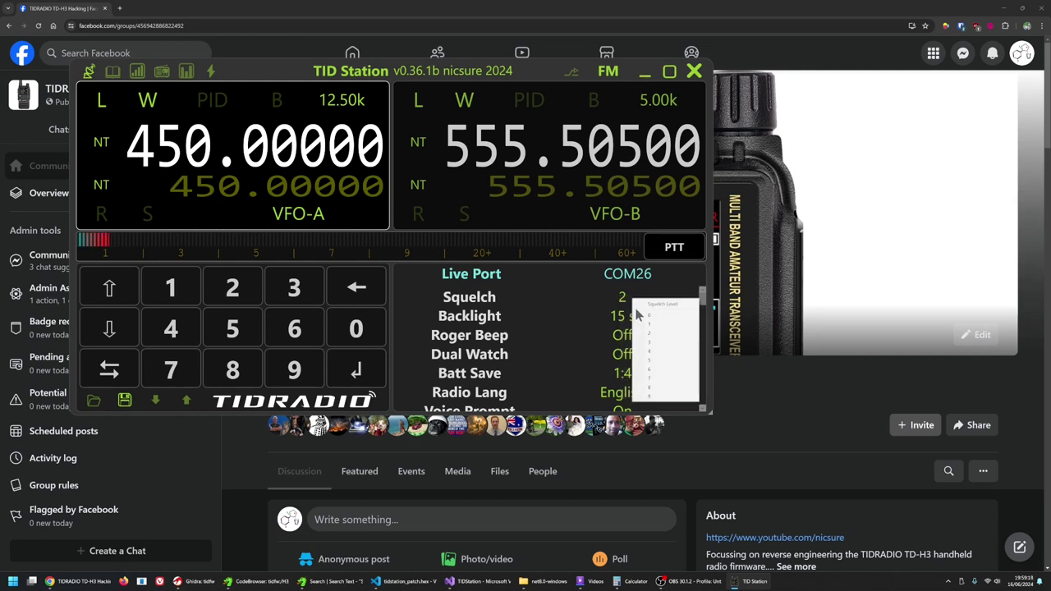
# Step VFO-A down once and tune it directly to 430.91250
pyautogui.click(112, 326)
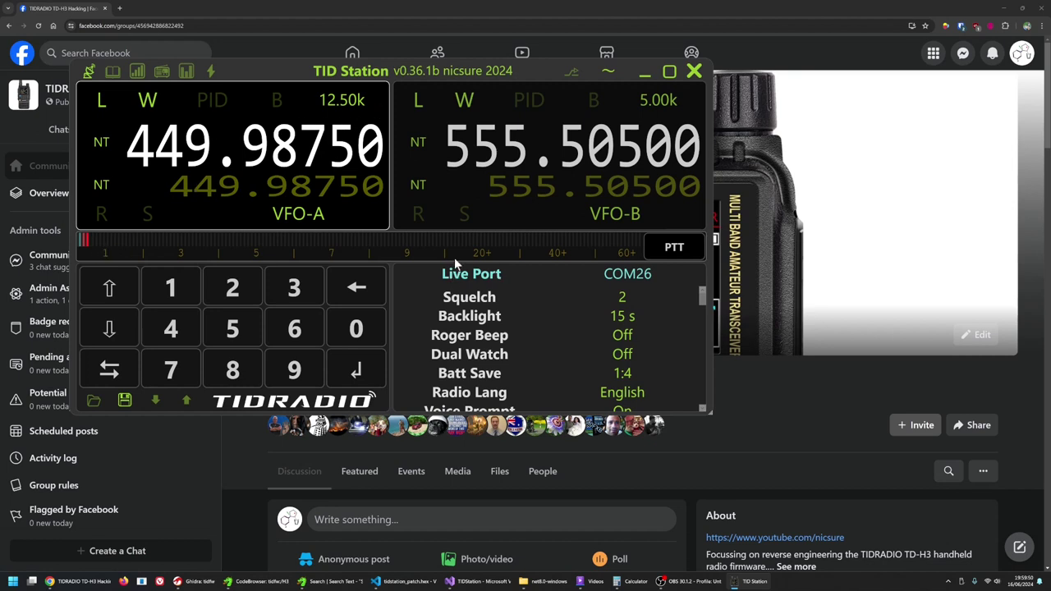
pyautogui.write('430')
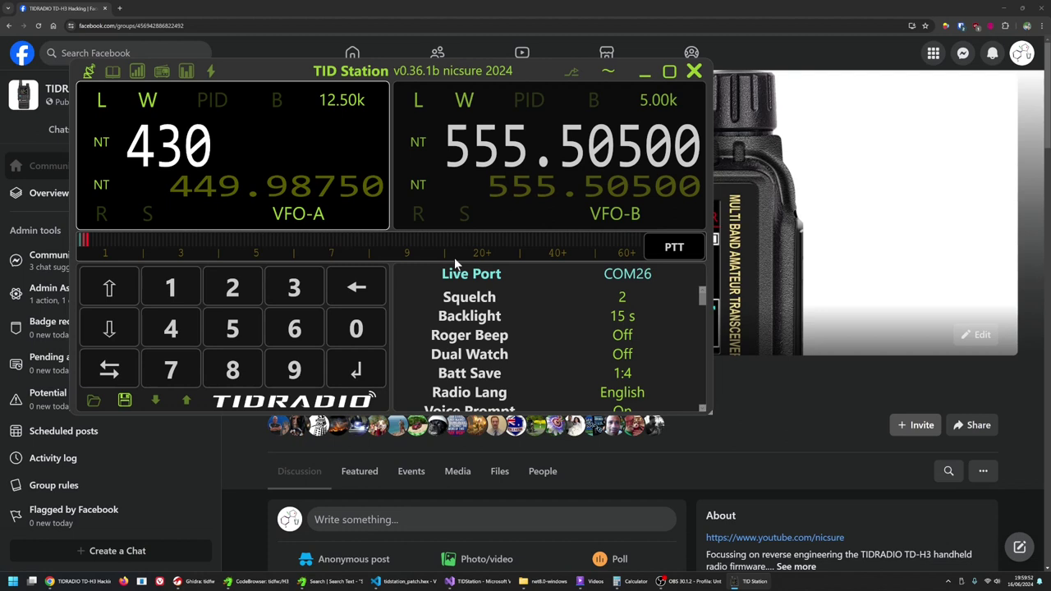
pyautogui.write('.91250')
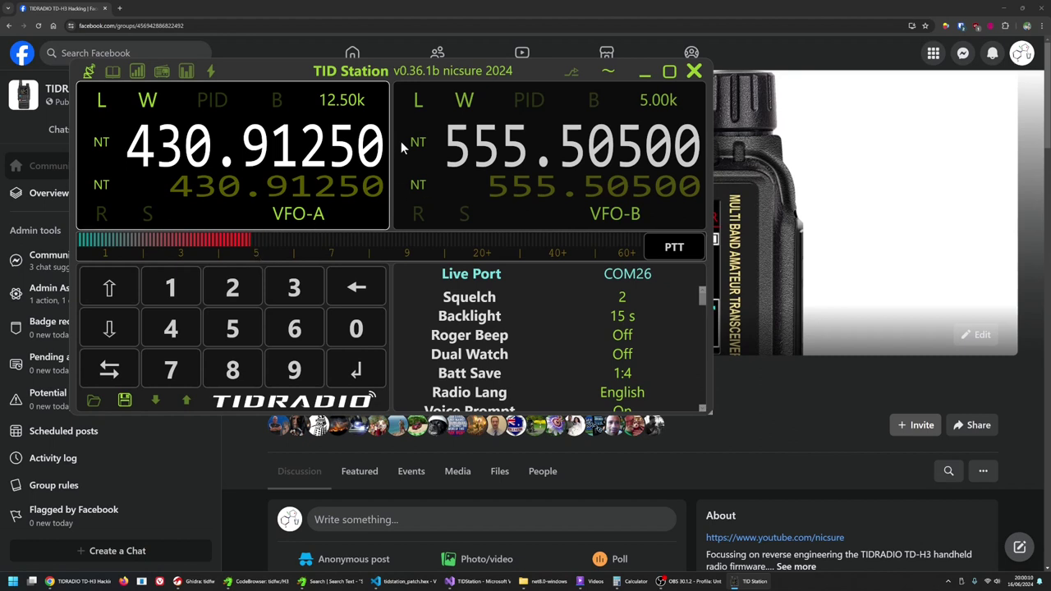
# Show the spectrum scope in place of VFO-B, run a single sweep, and start continuous scanning
pyautogui.click(187, 72)
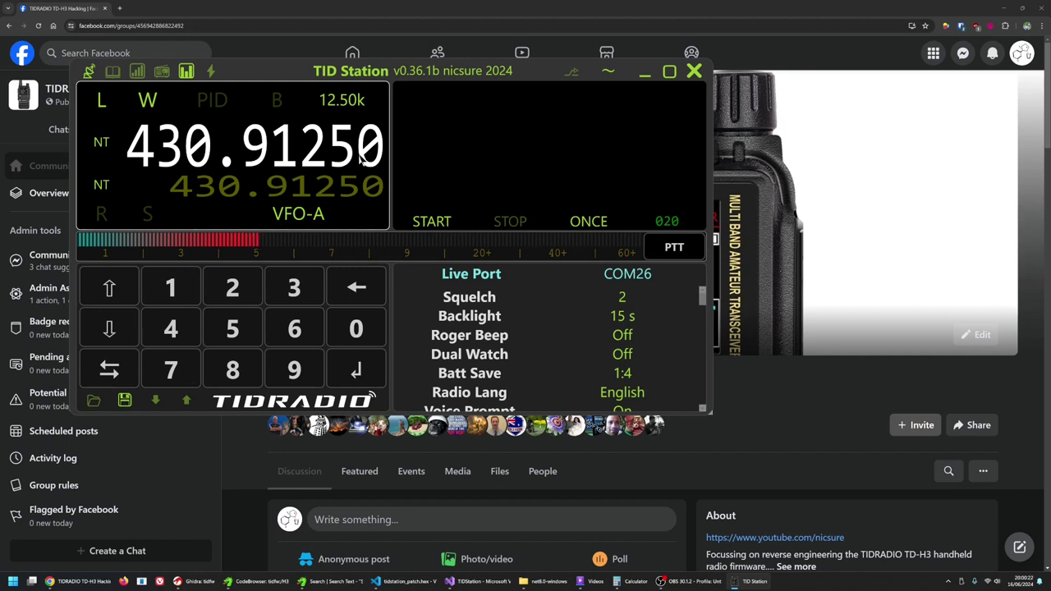
pyautogui.click(588, 224)
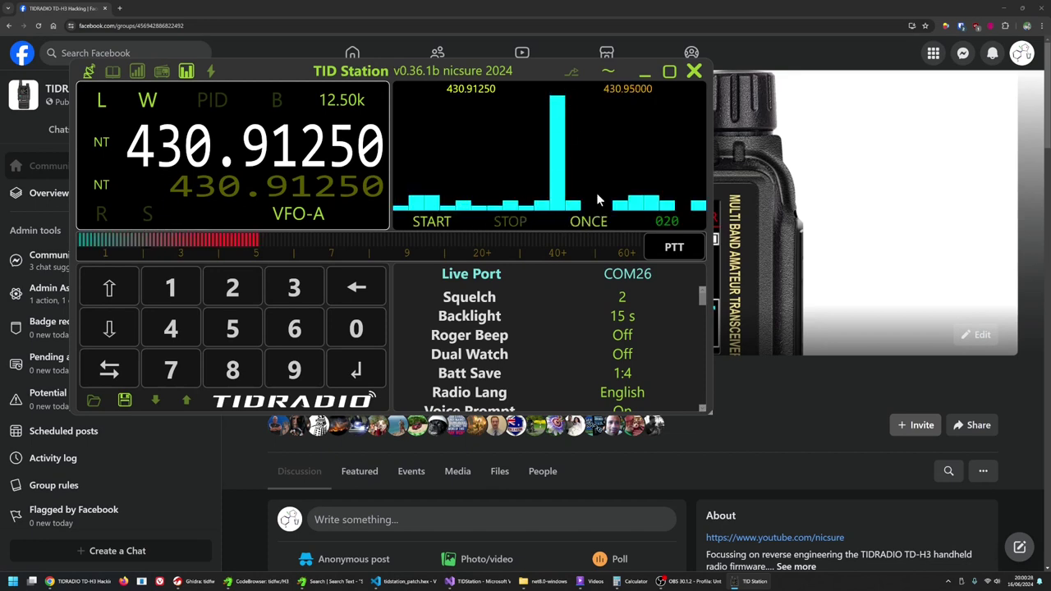
pyautogui.click(434, 224)
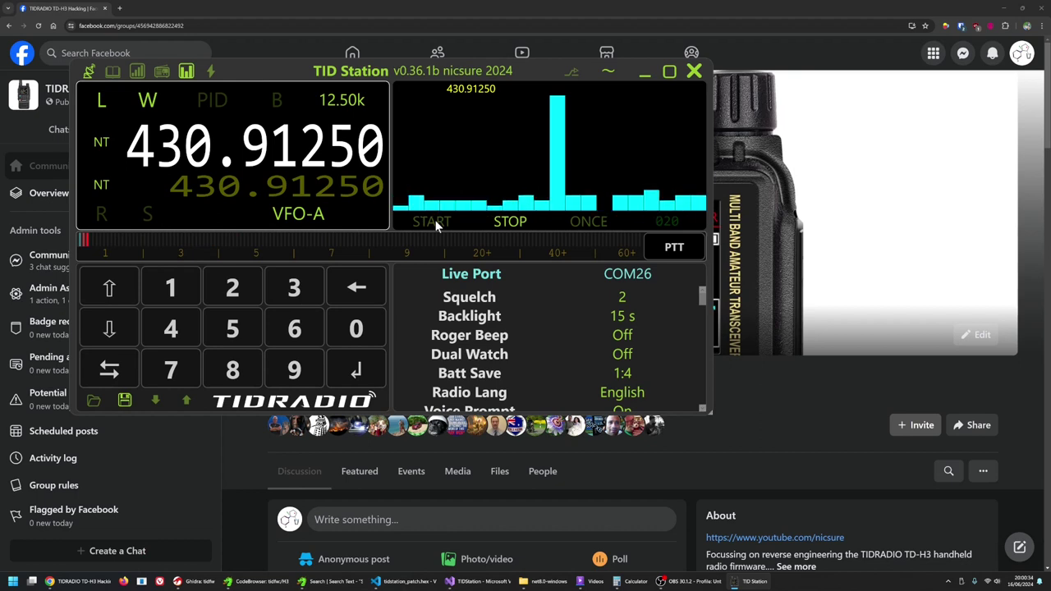
# Stop the continuous scan and run a single spectrum sweep with the sweep size set to 050
pyautogui.click(509, 224)
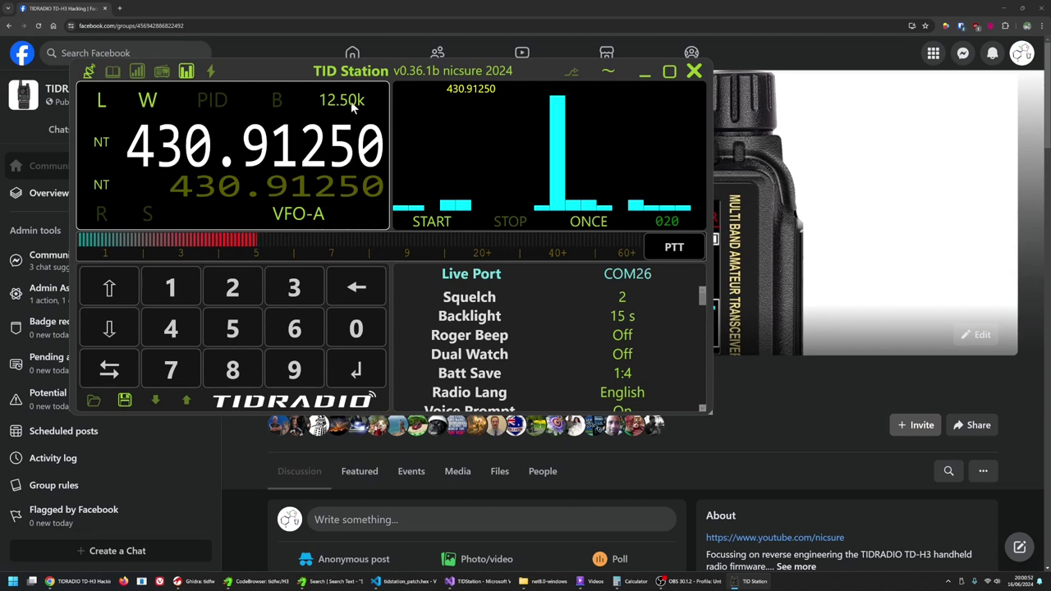
pyautogui.click(666, 221)
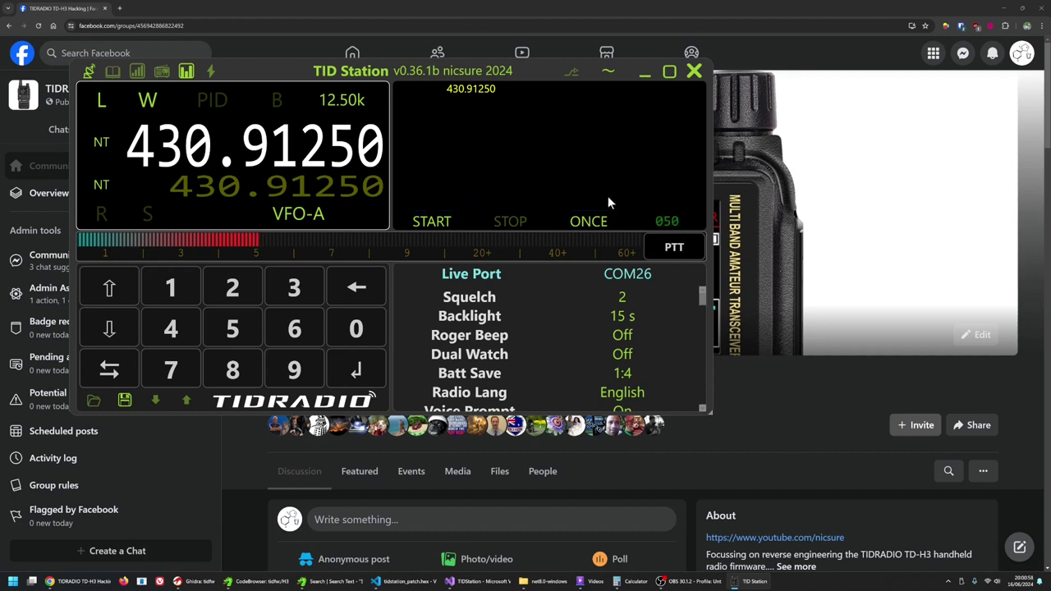
pyautogui.click(592, 221)
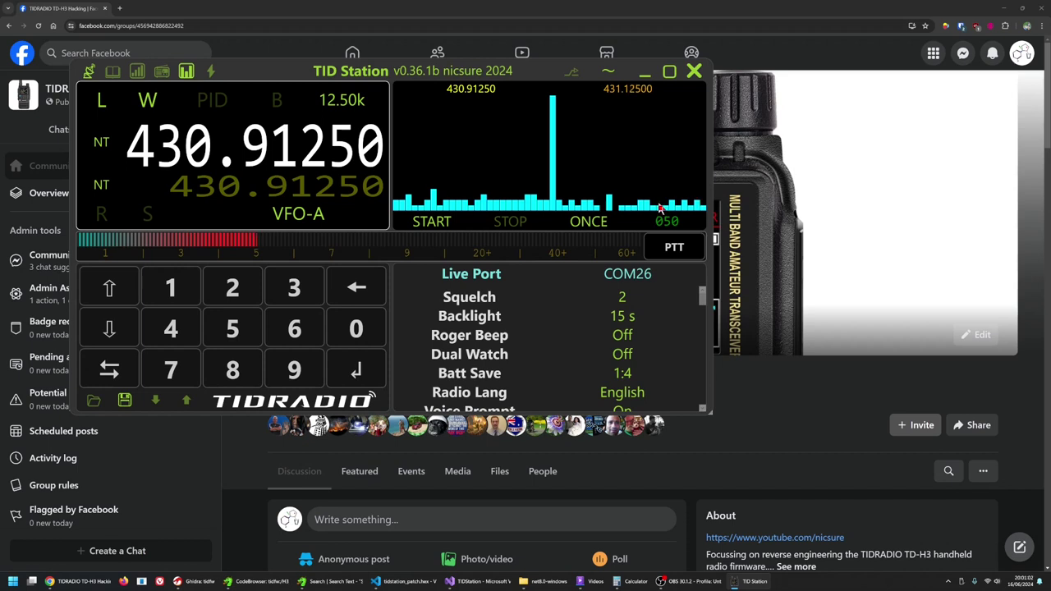
# Show VFO-B in place of the spectrum scope, and switch the active VFO to VFO-B and back to VFO-A
pyautogui.click(187, 72)
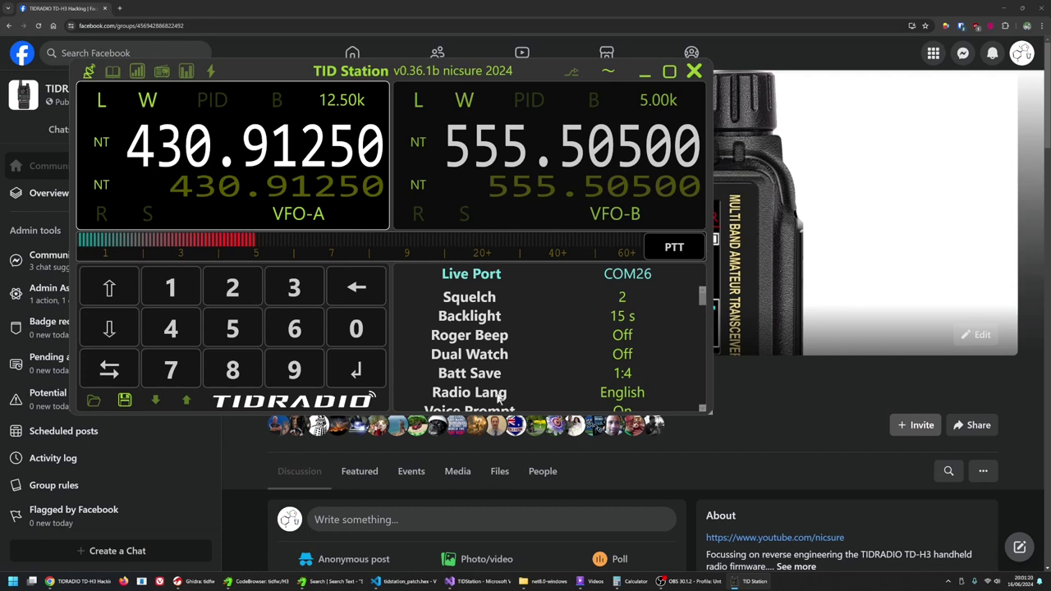
pyautogui.click(108, 384)
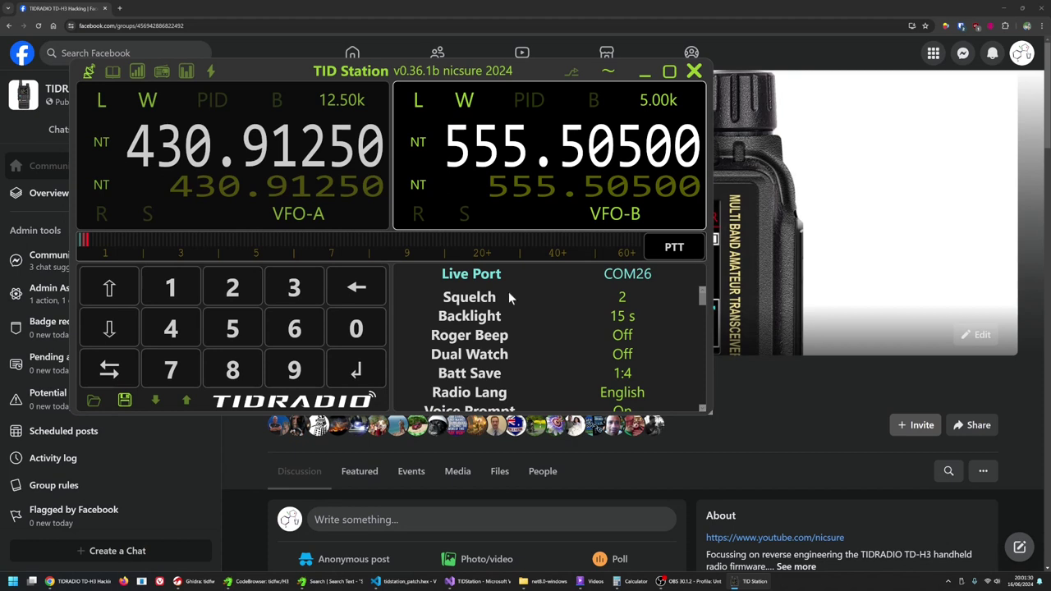
pyautogui.click(115, 373)
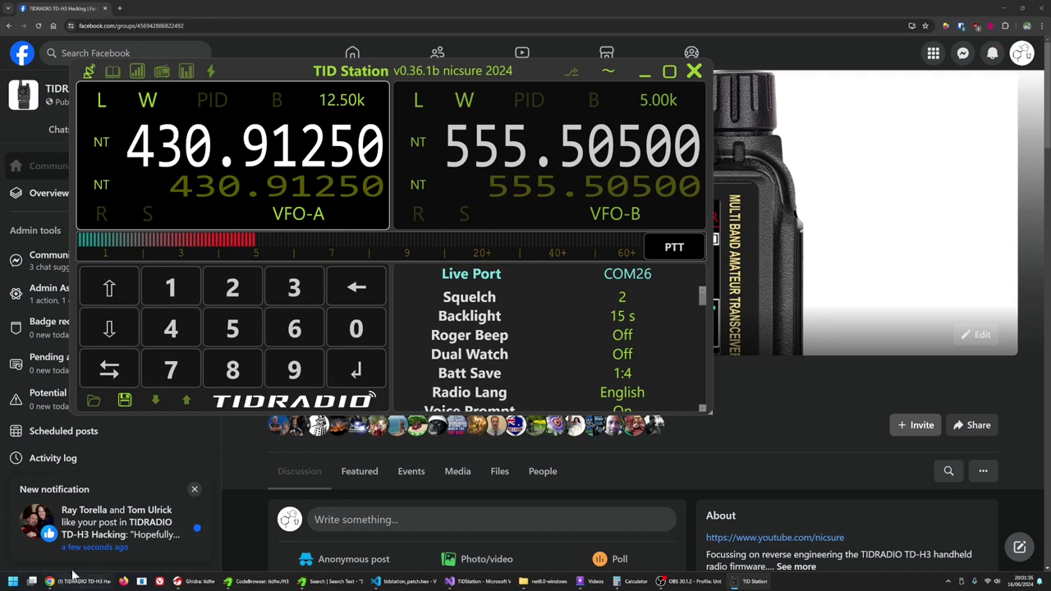
# Dismiss both Facebook notification pop-ups, bringing TID Station back to the front after each one
pyautogui.click(196, 489)
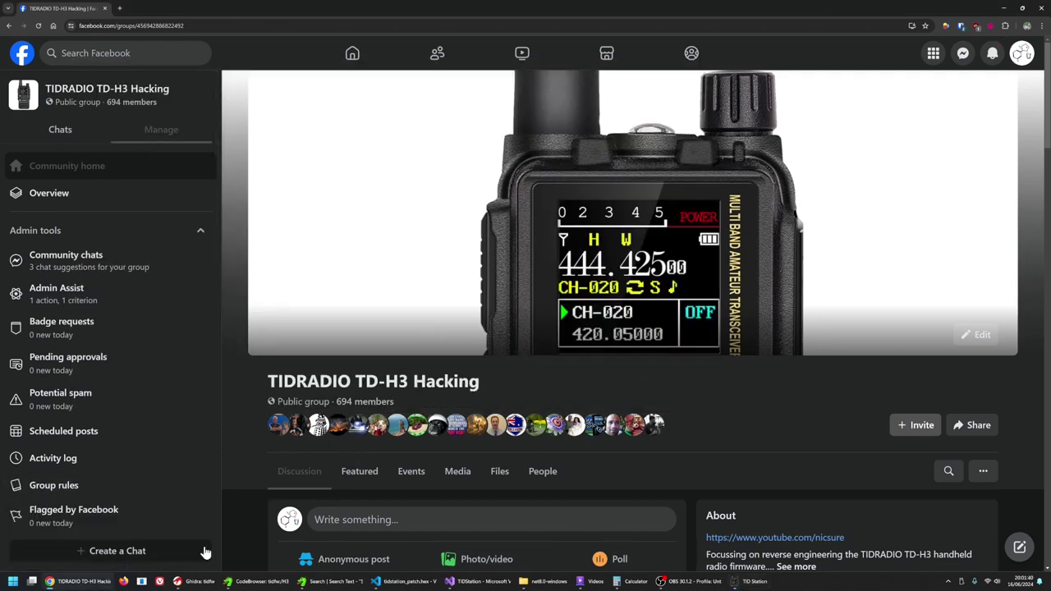
pyautogui.click(751, 582)
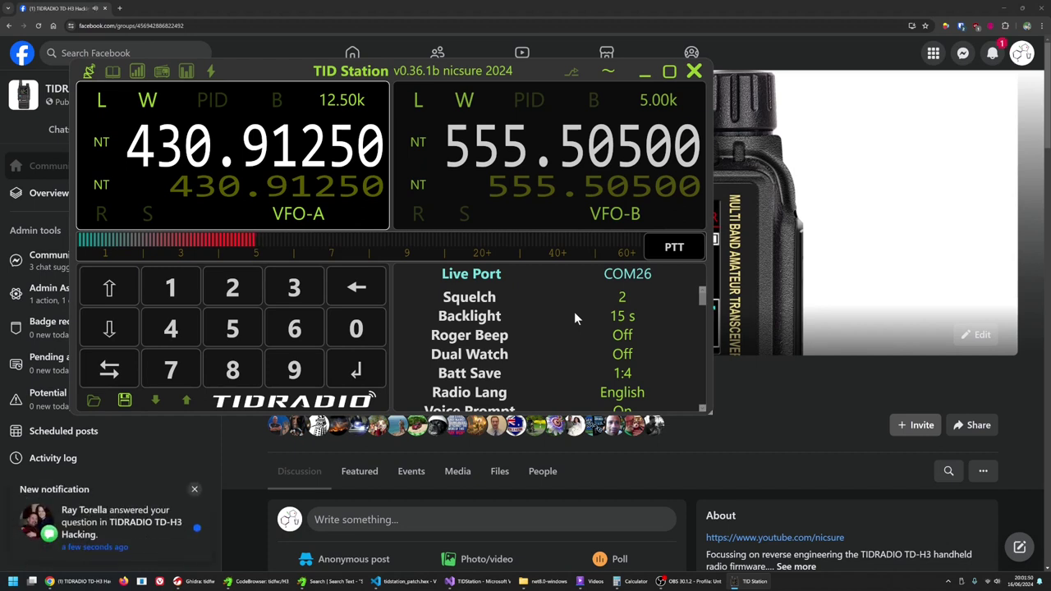
pyautogui.click(197, 491)
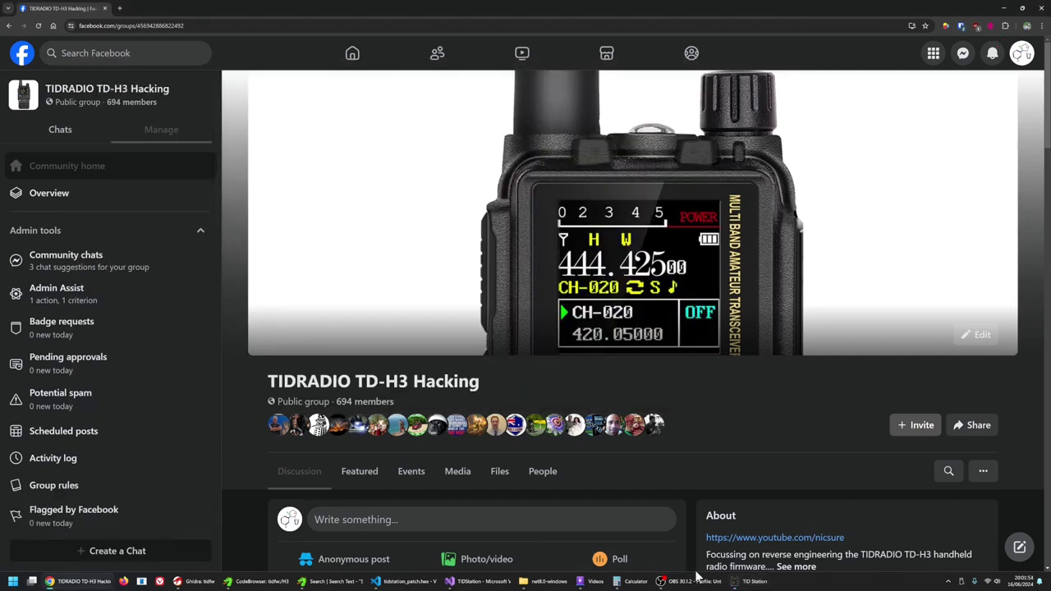
pyautogui.click(740, 580)
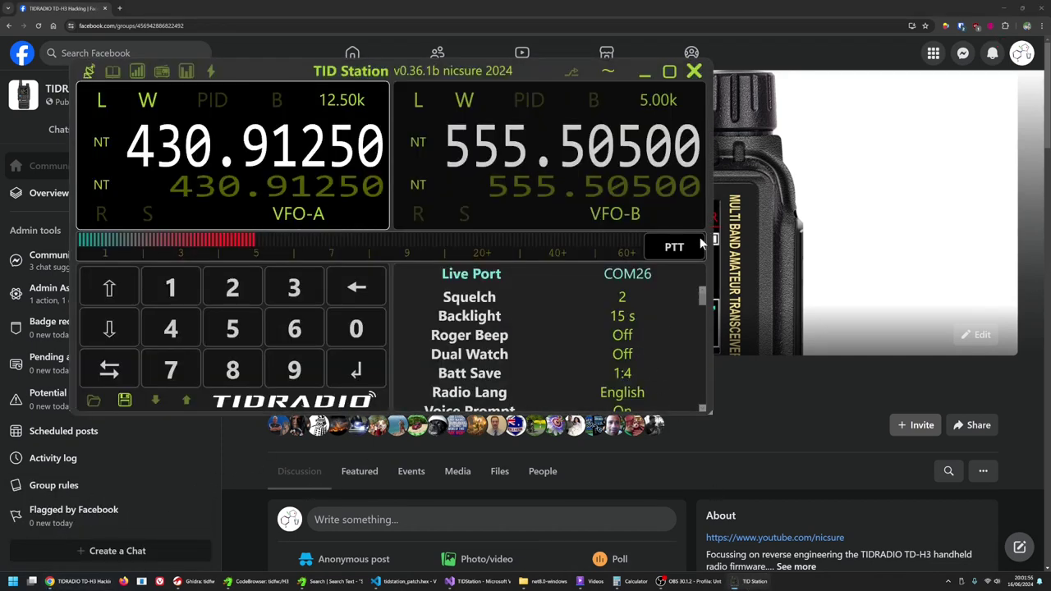